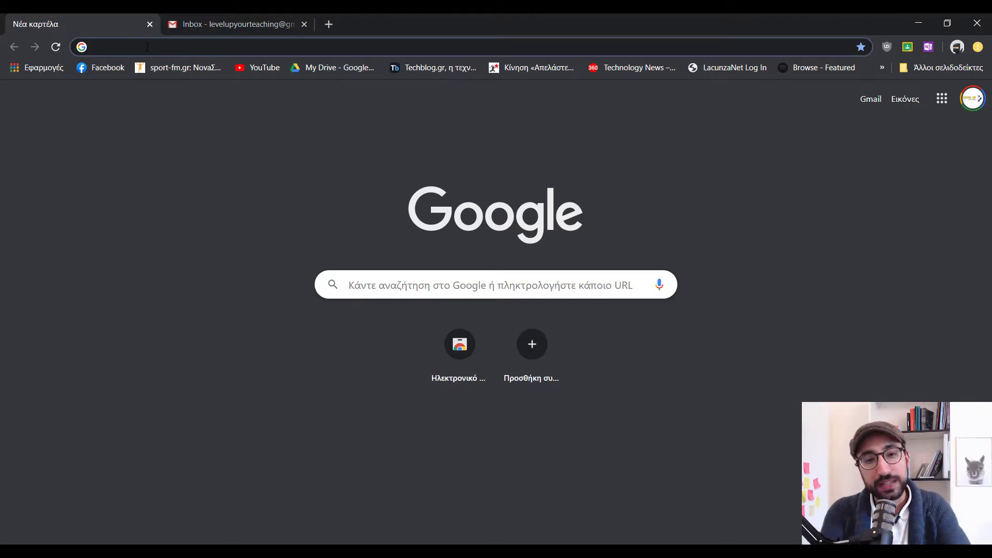
# Go to zoom.us in Chrome
pyautogui.write('z')
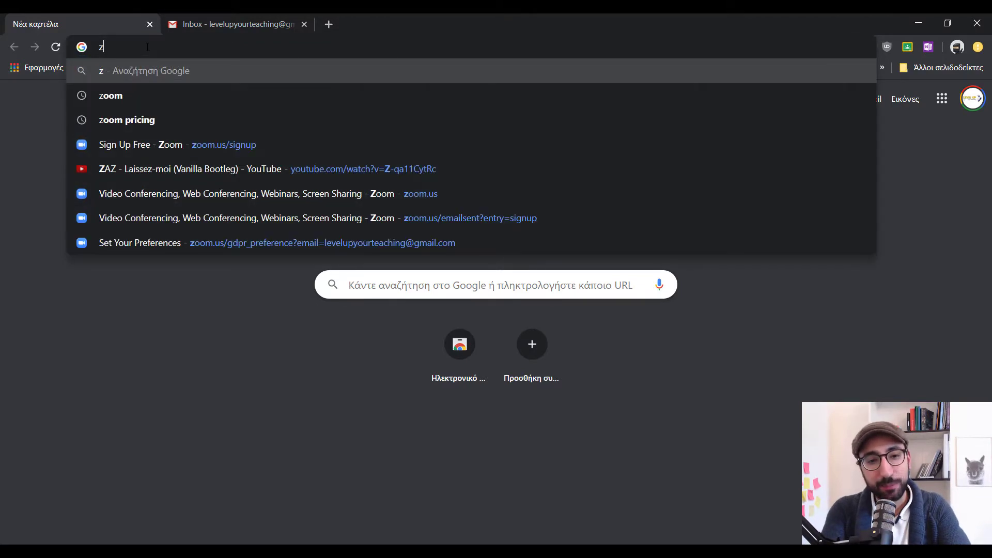
pyautogui.write('oom.us')
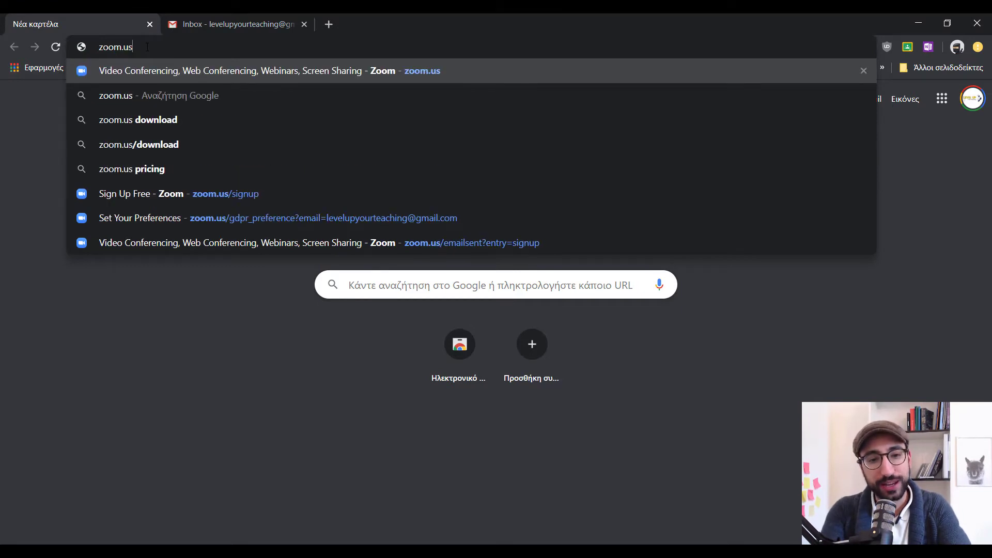
pyautogui.press('Return')
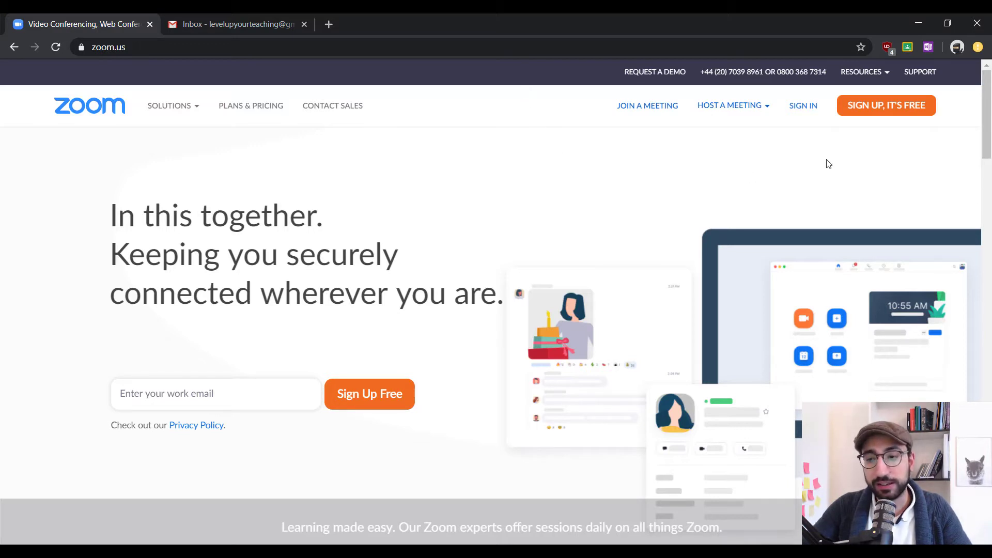
# Start the free sign-up and submit a birth month, day and year
pyautogui.click(886, 115)
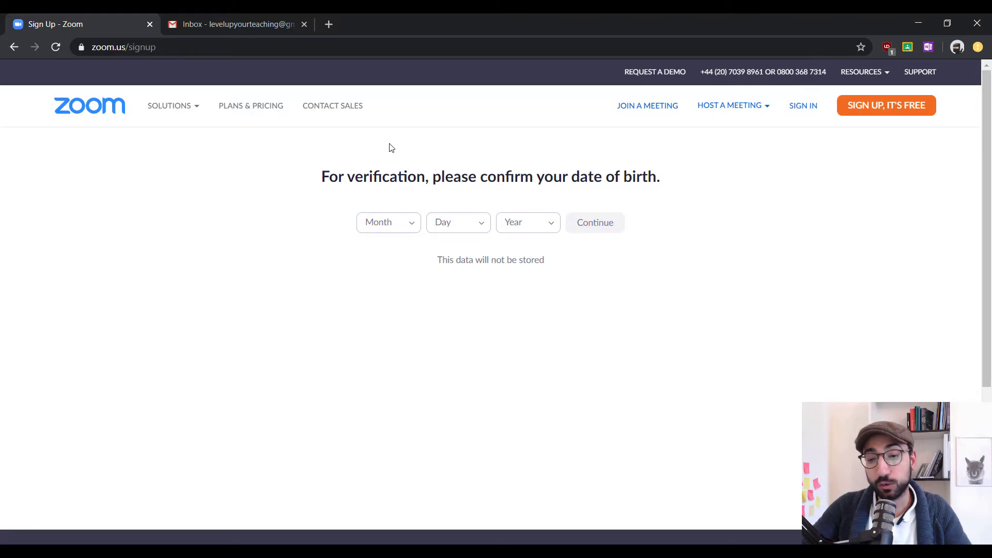
pyautogui.click(401, 224)
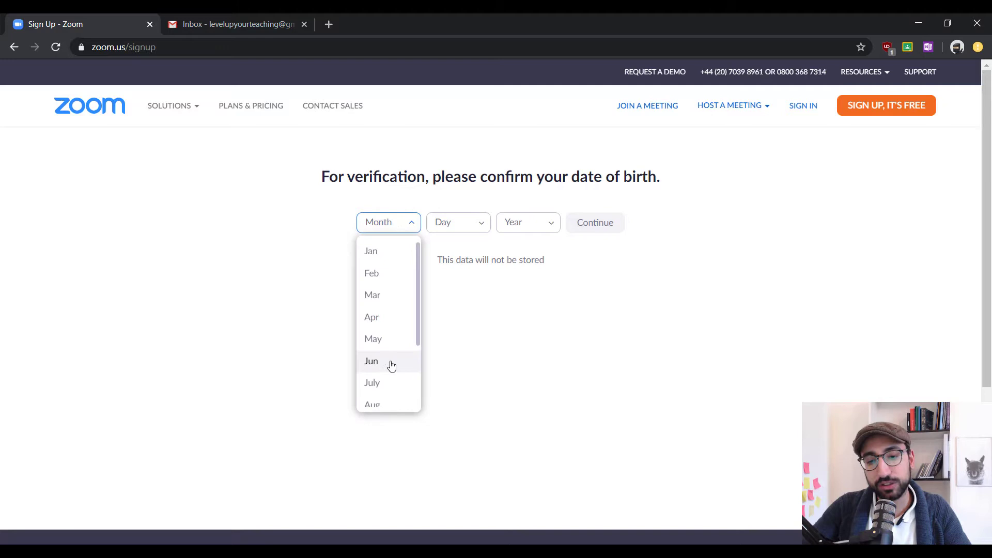
pyautogui.click(392, 363)
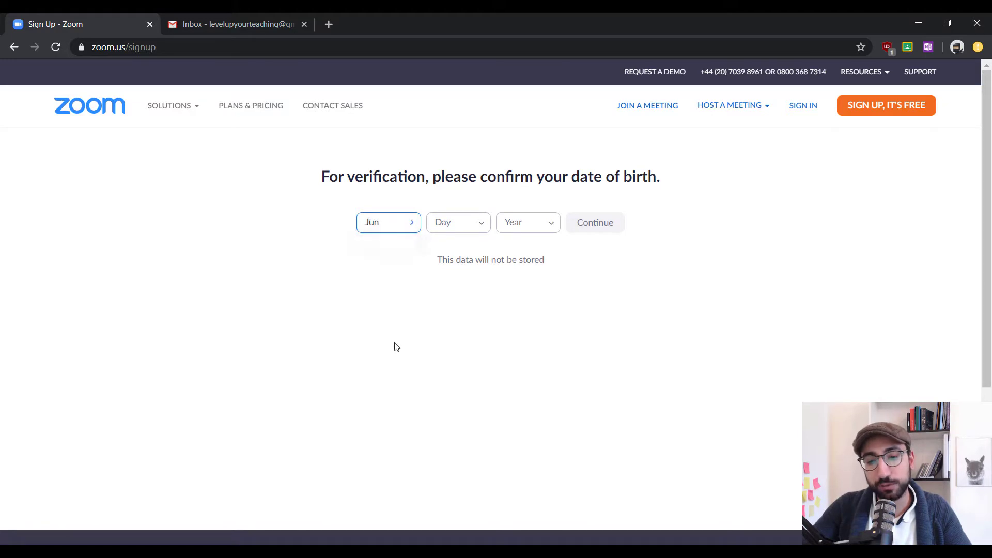
pyautogui.click(456, 224)
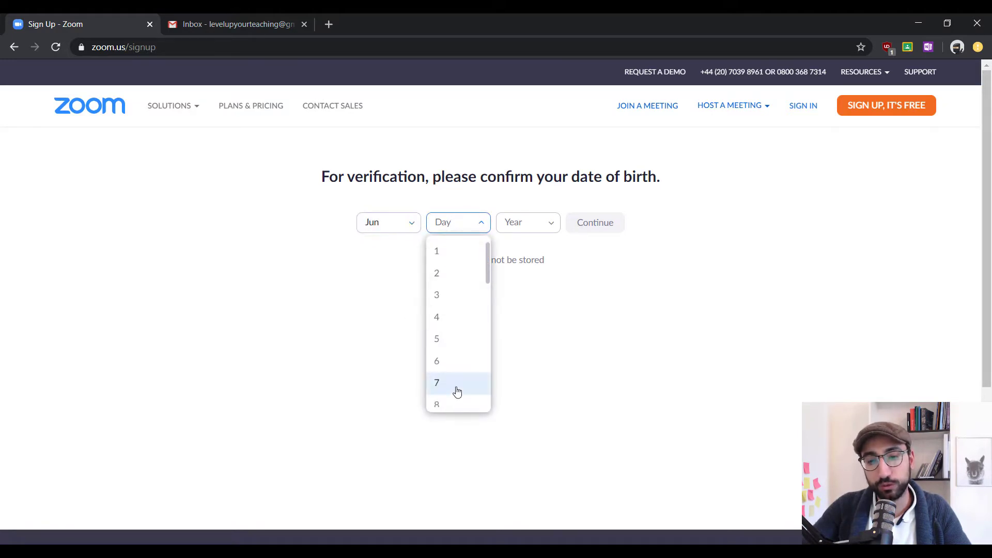
pyautogui.click(454, 387)
pyautogui.click(532, 222)
pyautogui.scroll(-7, 529, 301)
pyautogui.scroll(-4, 522, 314)
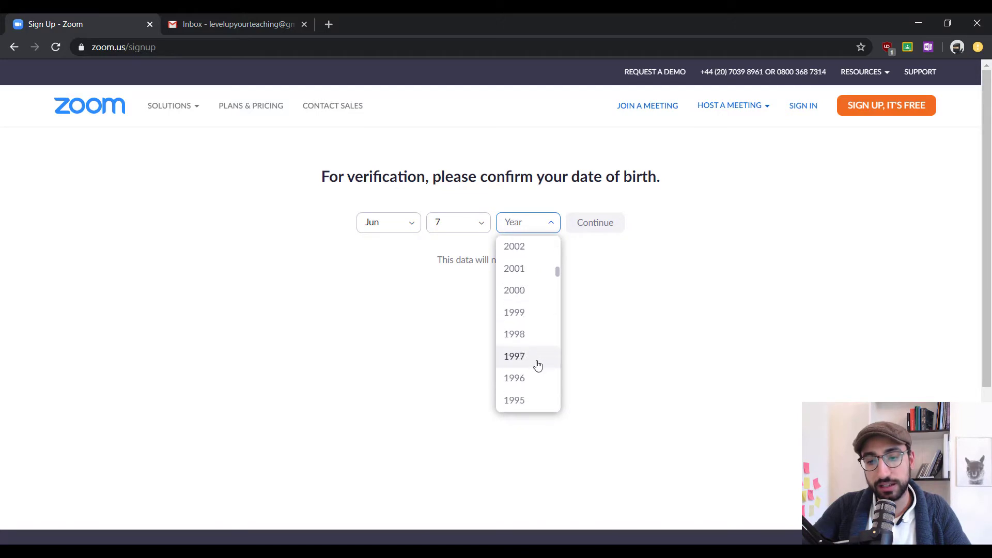
pyautogui.click(527, 310)
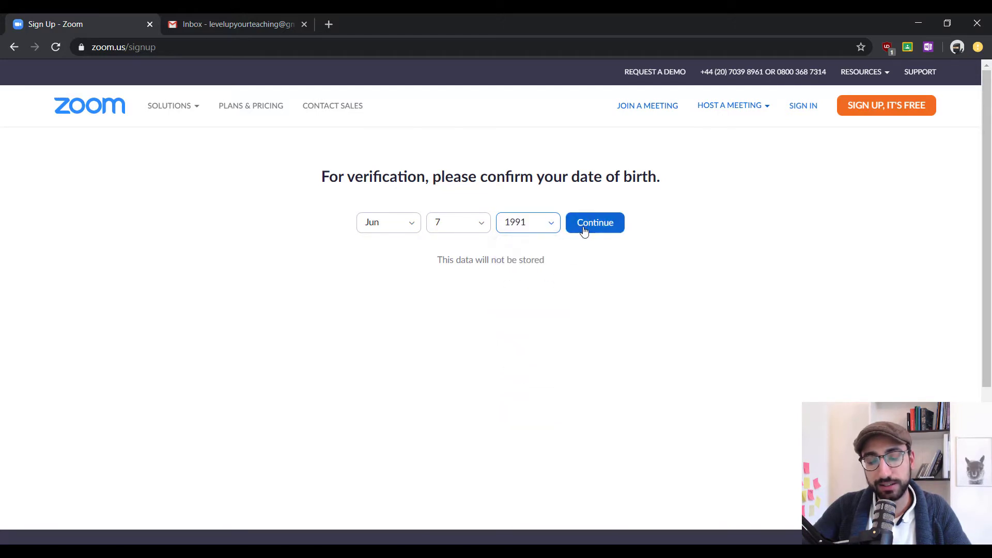
pyautogui.click(583, 228)
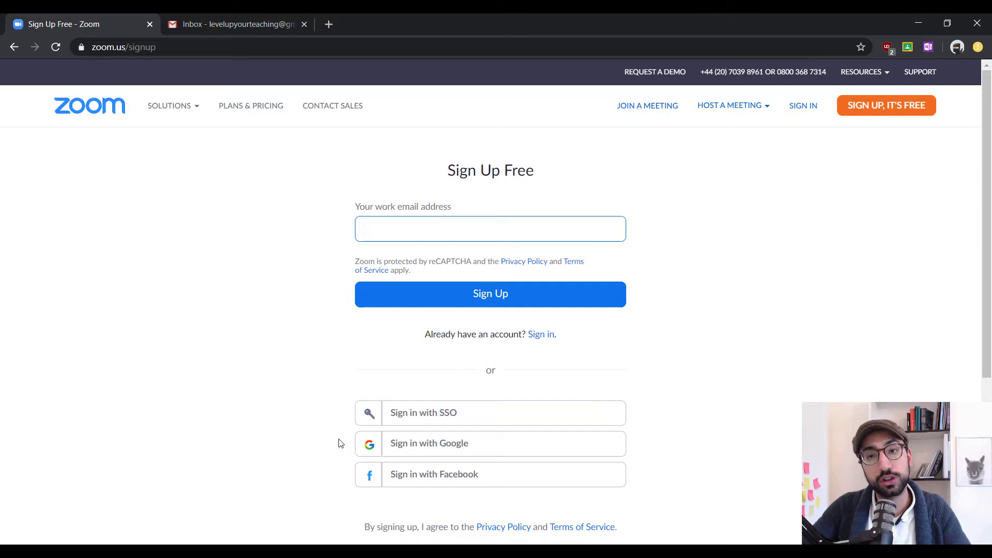
# Sign up using the saved email address suggested by autofill
pyautogui.click(416, 226)
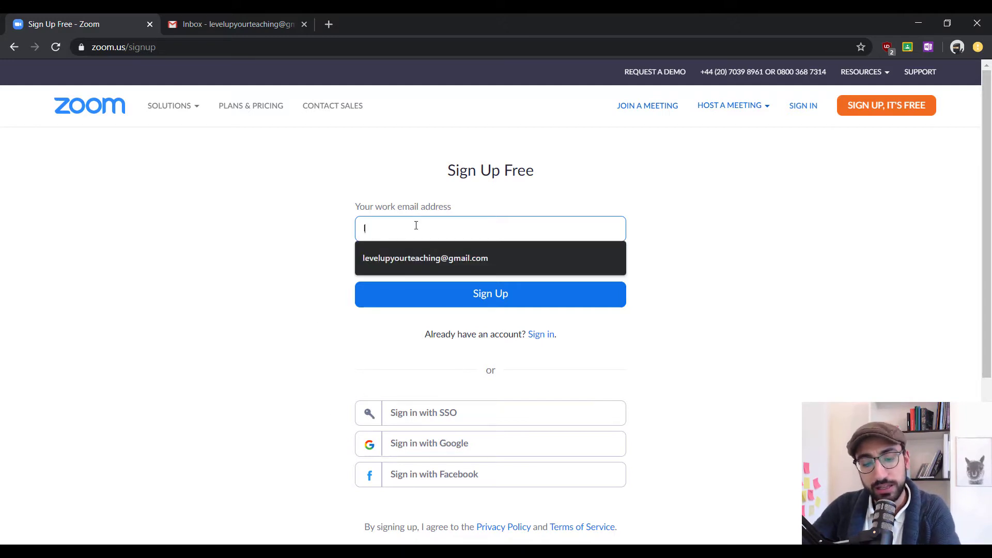
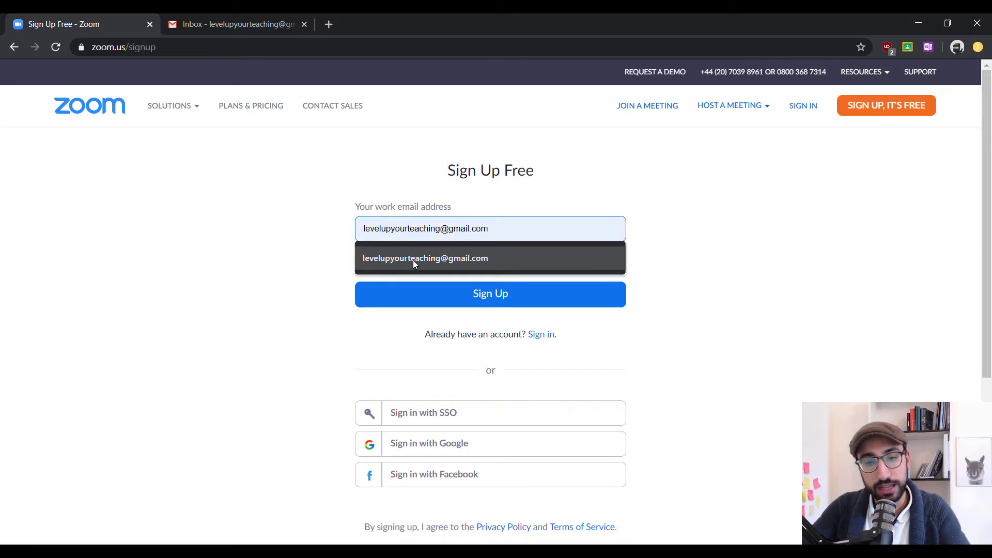
pyautogui.click(414, 261)
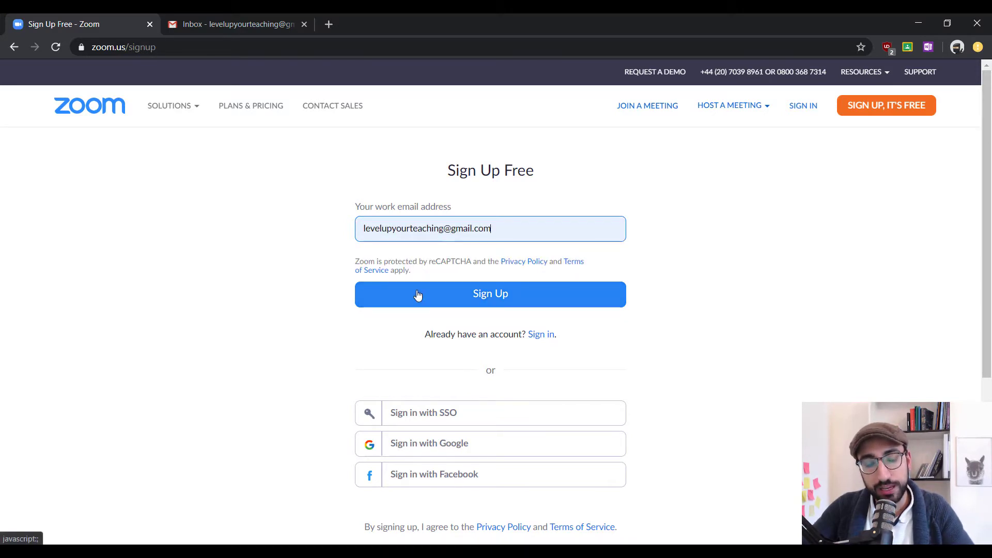
pyautogui.click(418, 294)
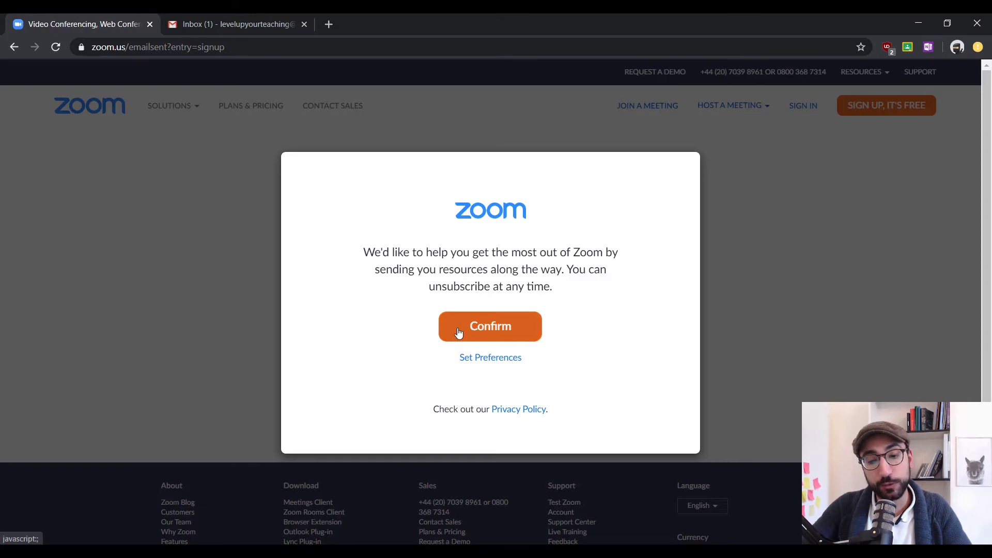
# Unsubscribe entirely from Zoom emails, then return to the confirmation tab
pyautogui.click(486, 358)
pyautogui.scroll(-2, 300, 366)
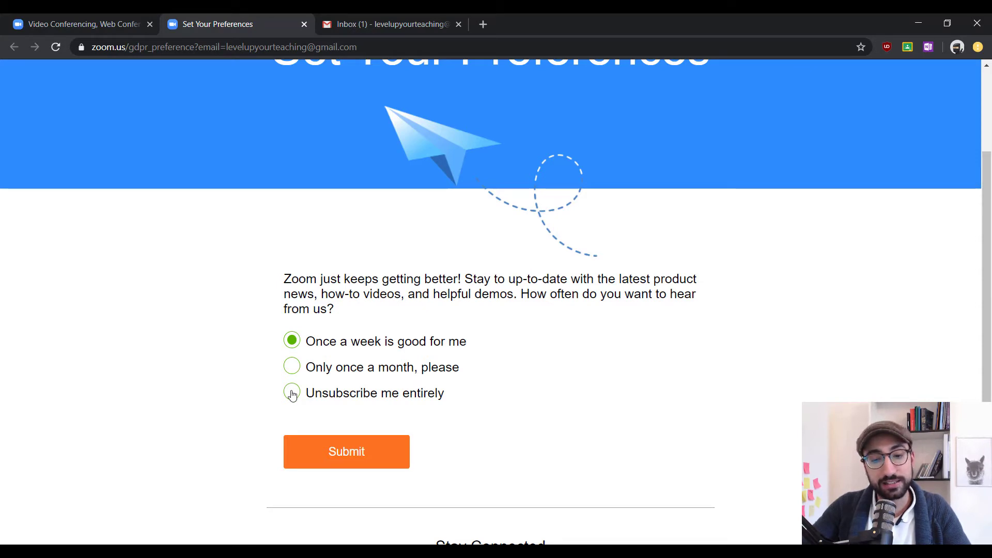
pyautogui.click(293, 394)
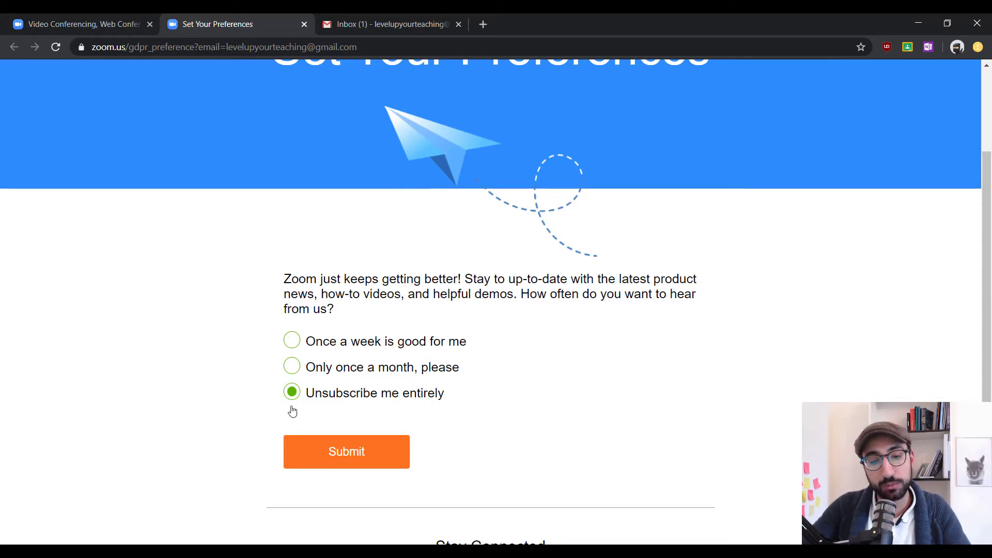
pyautogui.click(305, 457)
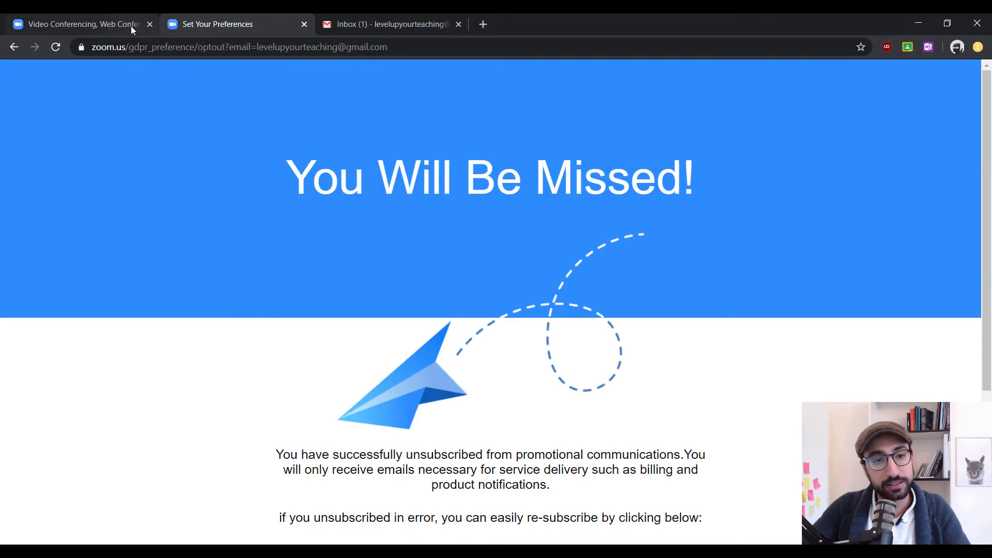
pyautogui.click(118, 23)
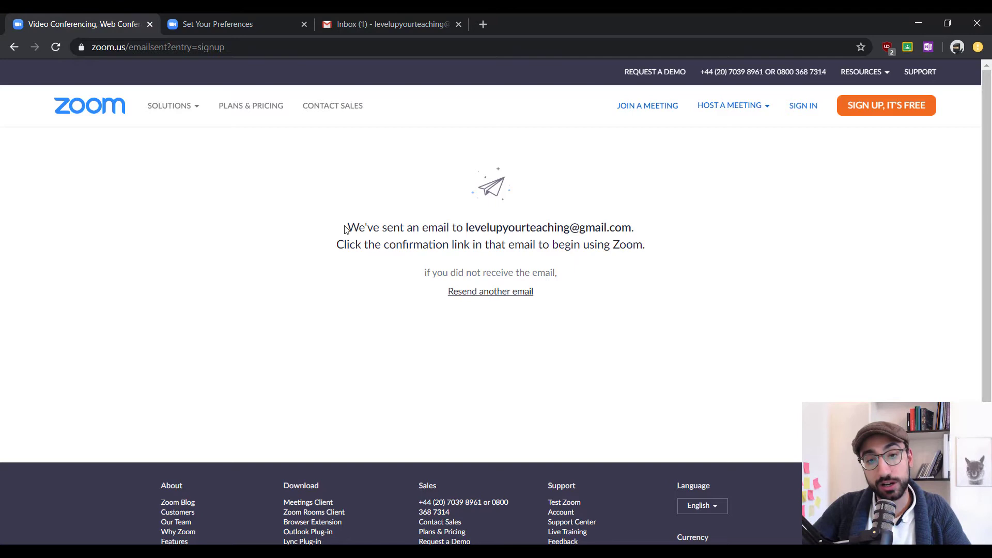
# Open the 'Please activate your Zoom account' email in Gmail and activate the account
pyautogui.click(371, 22)
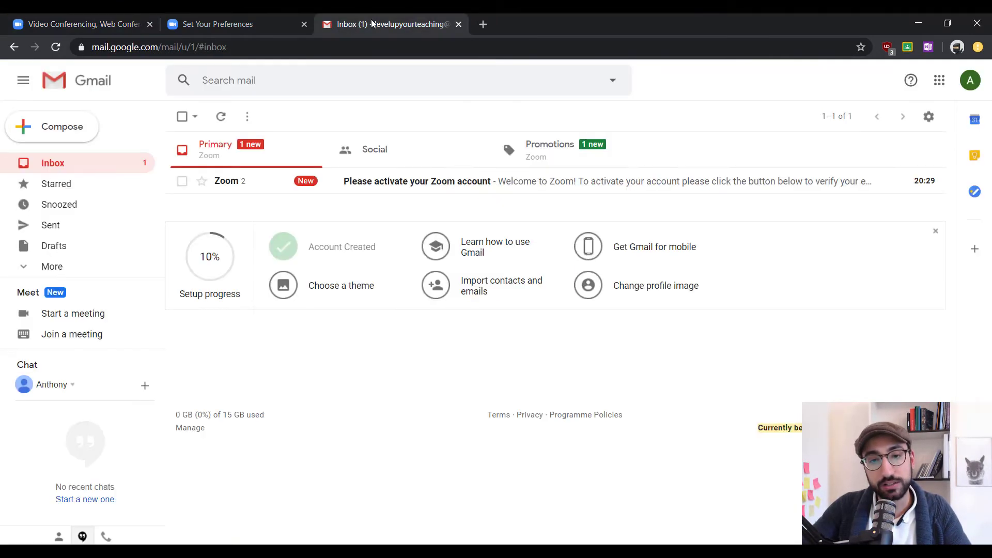
pyautogui.click(379, 182)
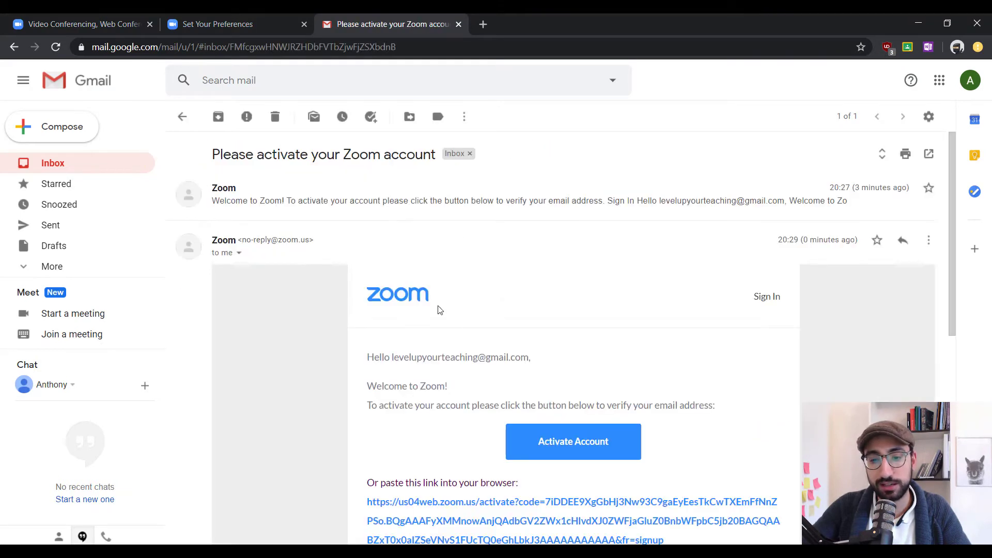
pyautogui.scroll(-3, 458, 286)
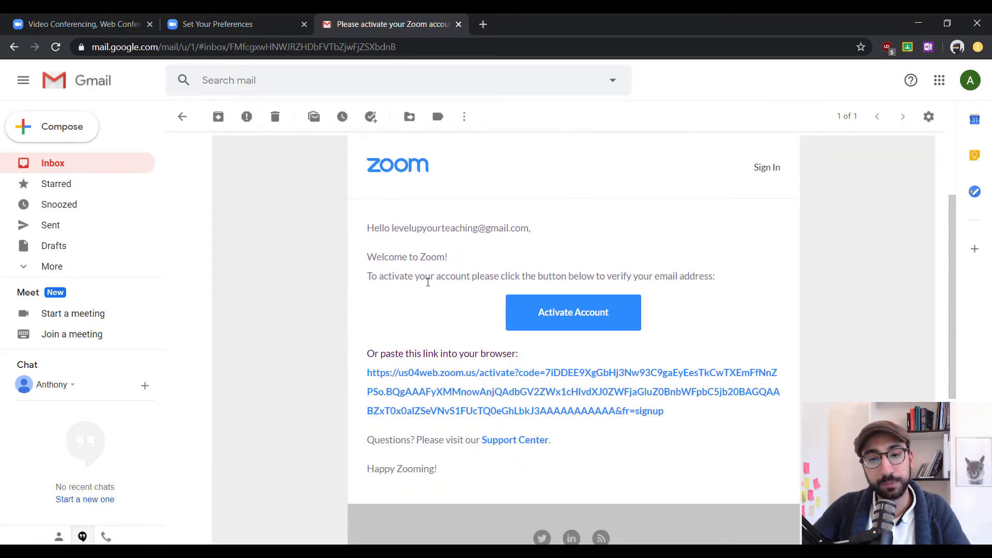
pyautogui.click(535, 318)
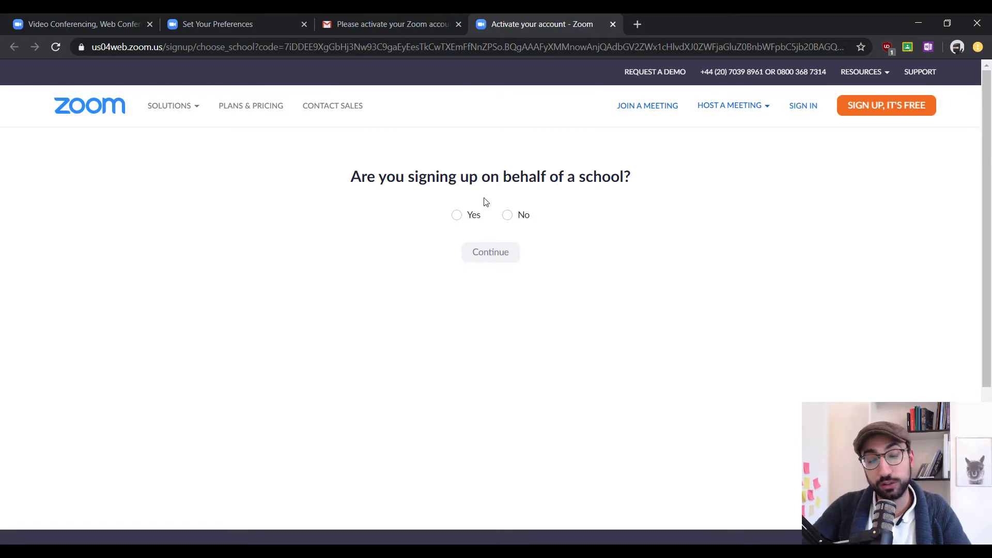
# Answer No to the school question and fill in the saved first and last name
pyautogui.click(507, 222)
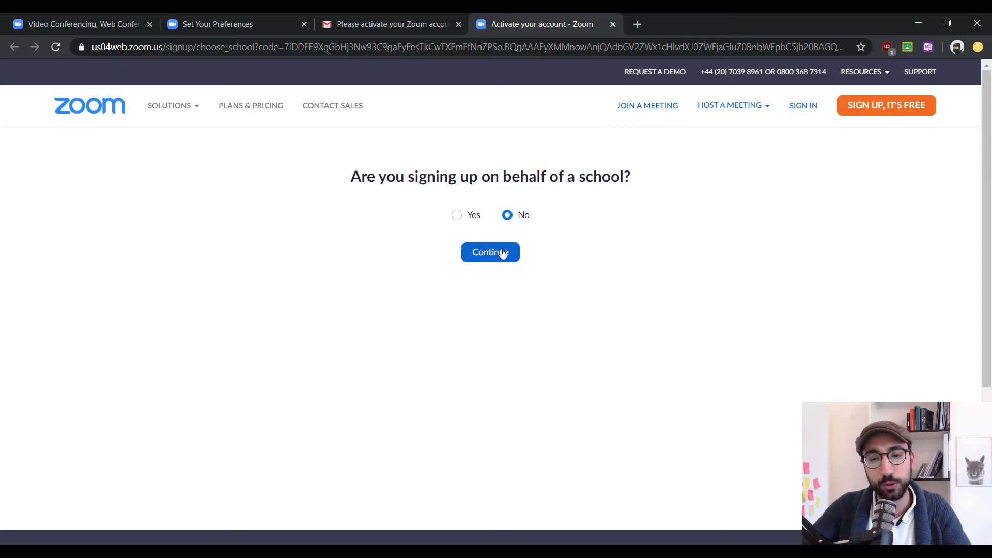
pyautogui.click(494, 245)
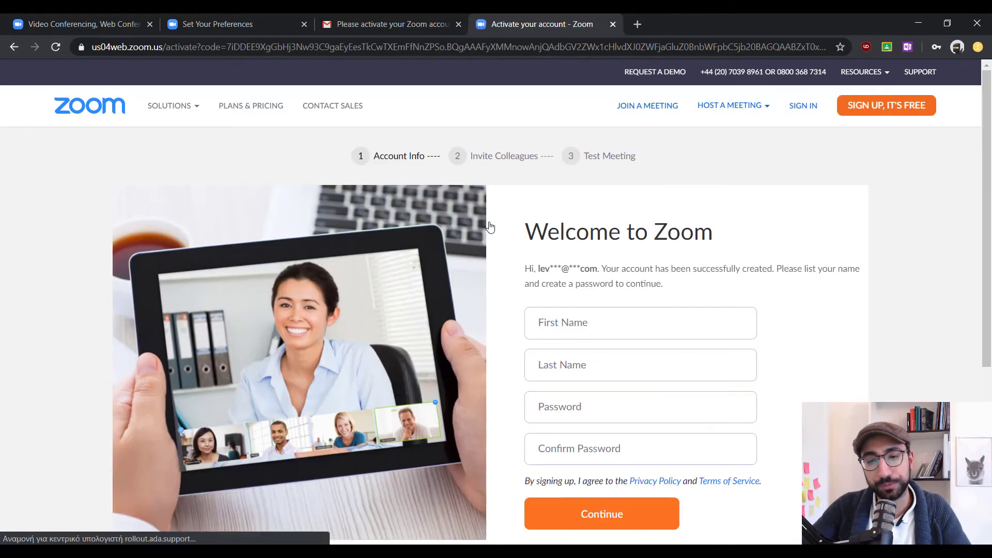
pyautogui.scroll(-2, 492, 238)
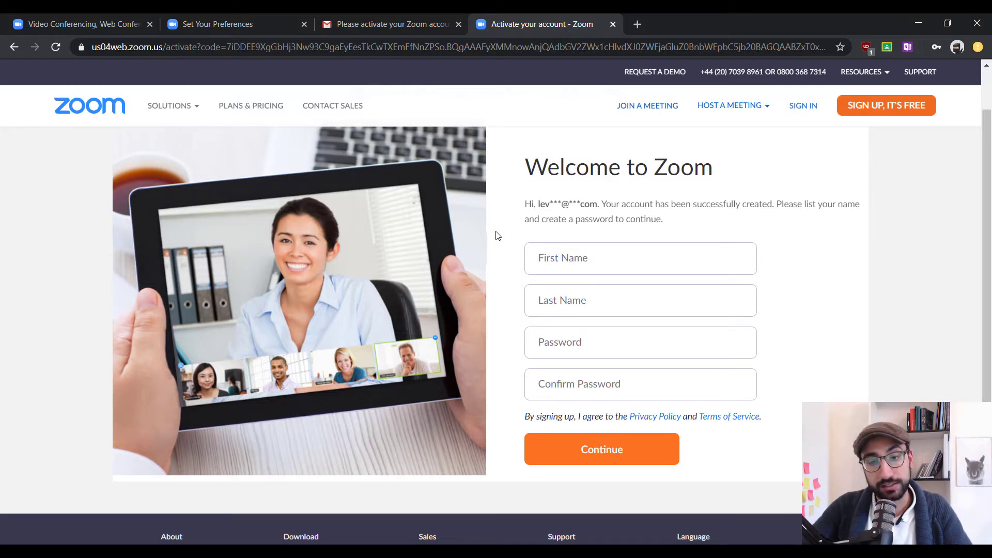
pyautogui.click(594, 258)
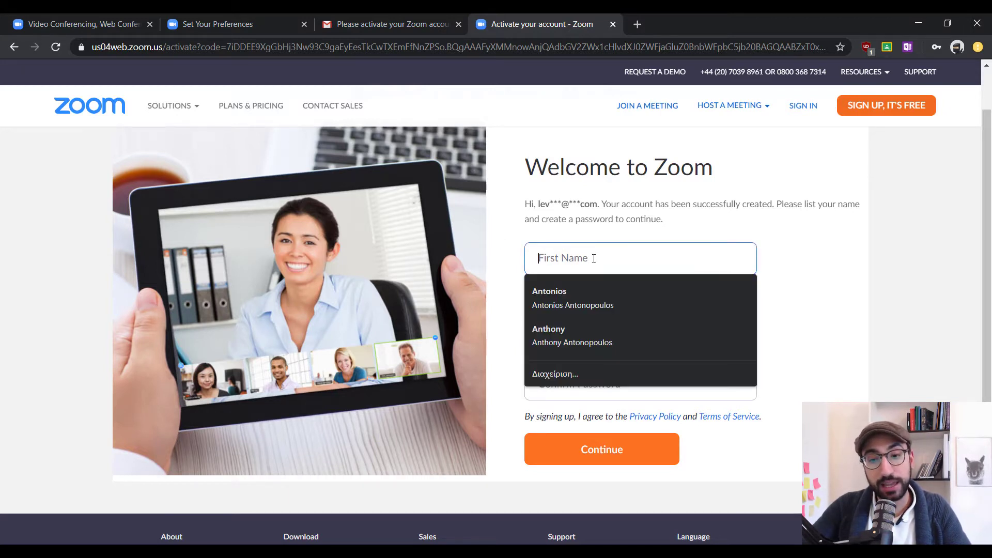
pyautogui.click(596, 331)
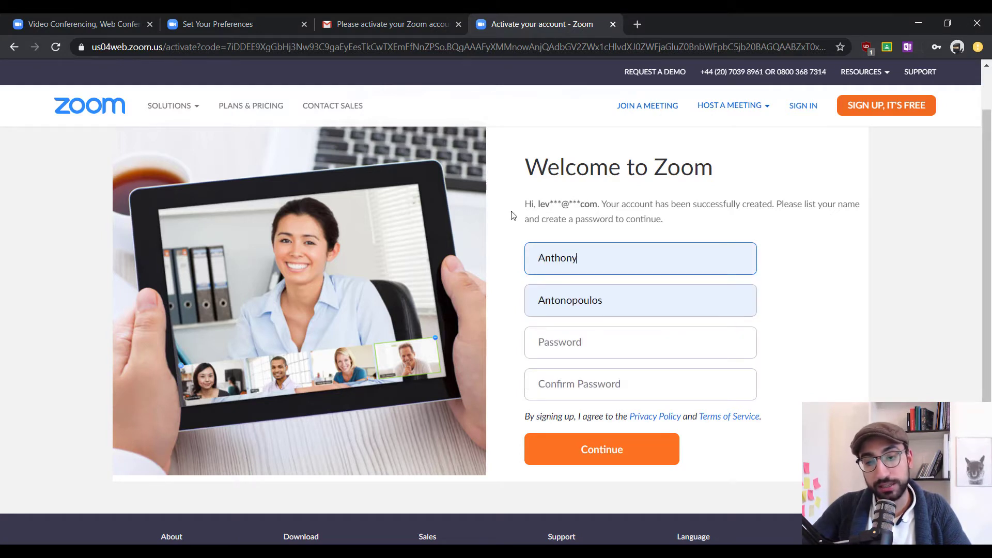
pyautogui.scroll(-1, 513, 215)
# Review the password rules, highlighting the number requirement
pyautogui.click(541, 277)
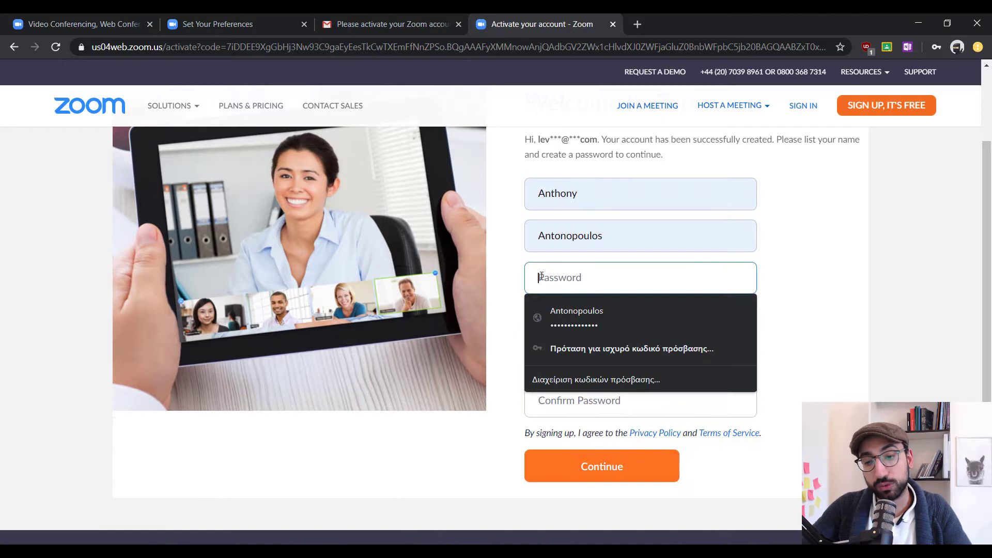
pyautogui.click(507, 266)
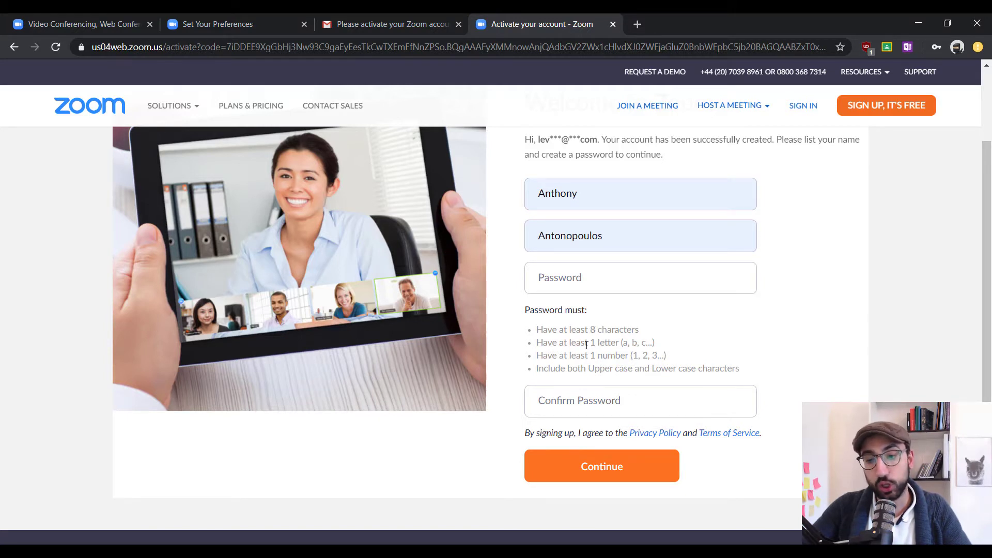
pyautogui.moveTo(584, 343); pyautogui.dragTo(645, 341)
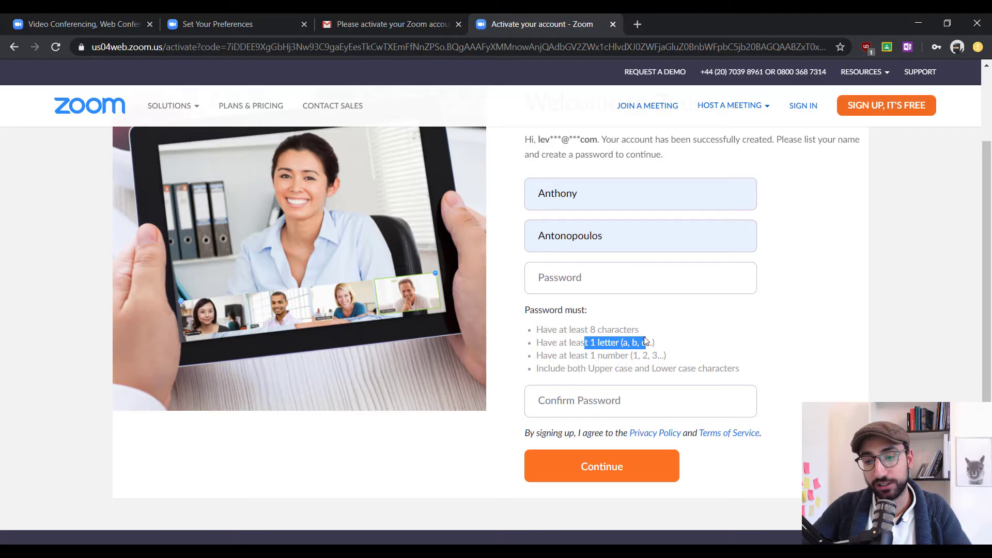
pyautogui.doubleClick(615, 355)
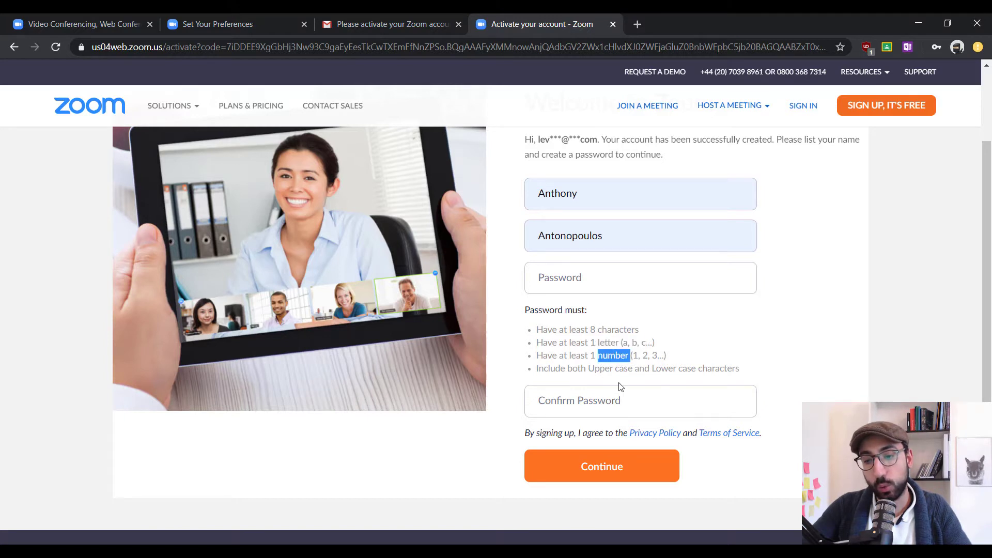
pyautogui.click(563, 372)
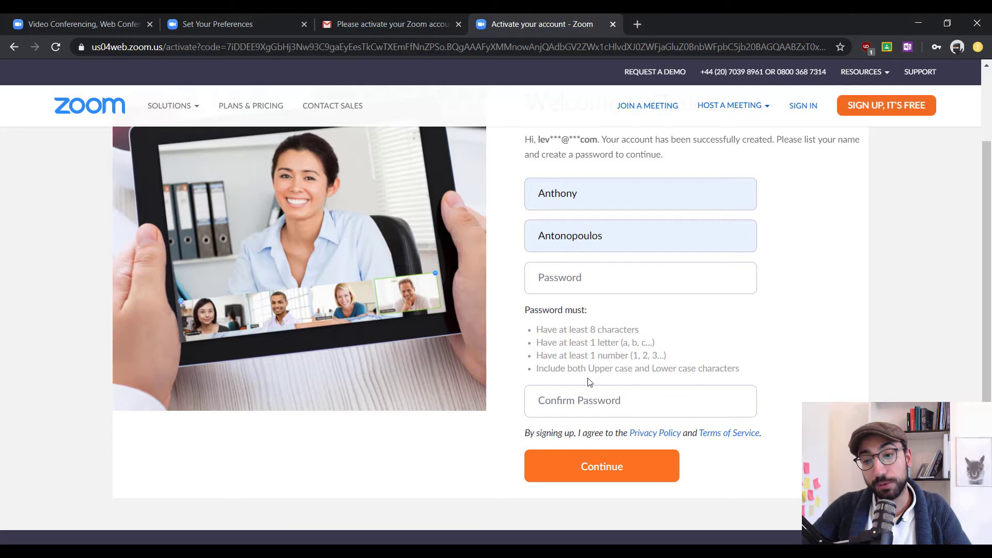
# Enter and confirm the account password, then submit the activation form
pyautogui.click(605, 280)
pyautogui.write('*****')
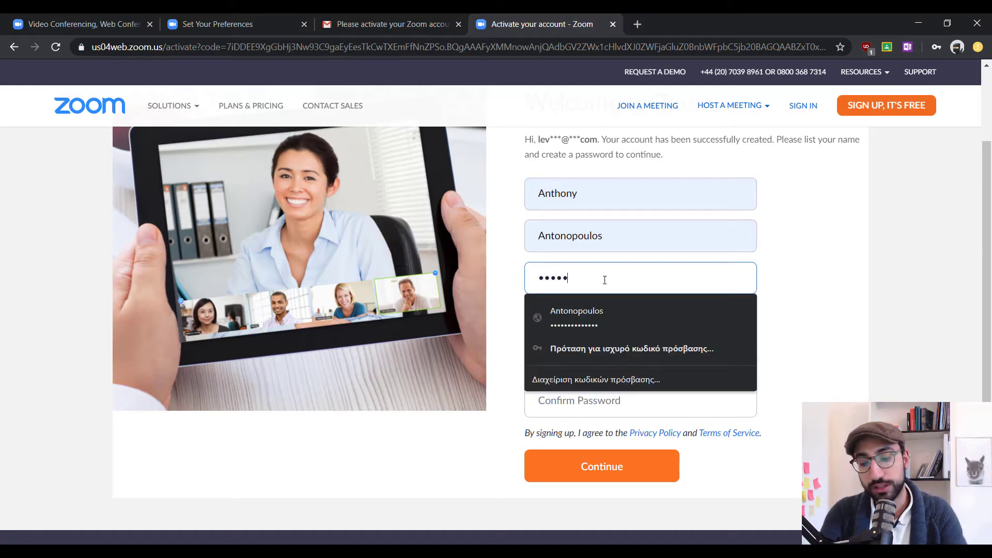
pyautogui.write('*******')
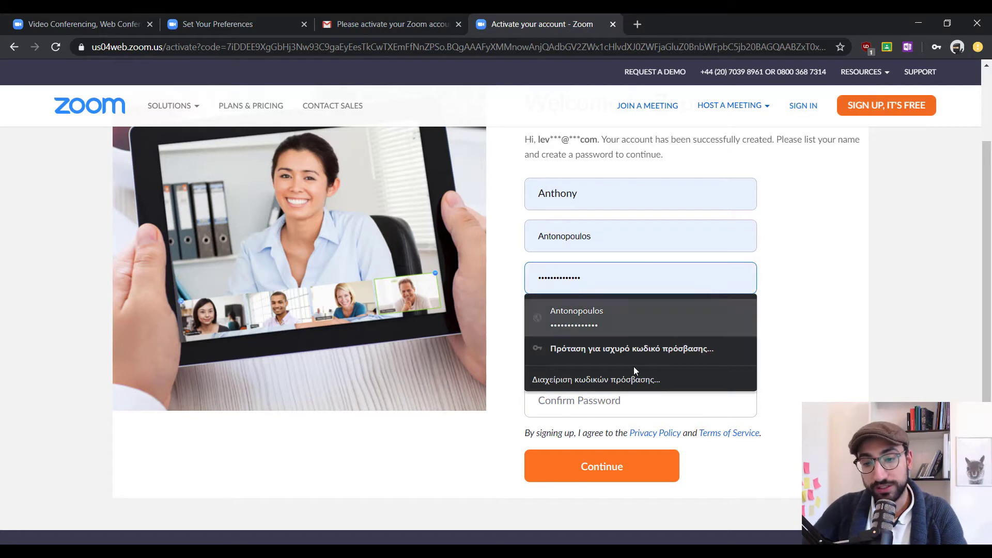
pyautogui.click(639, 407)
pyautogui.write('*')
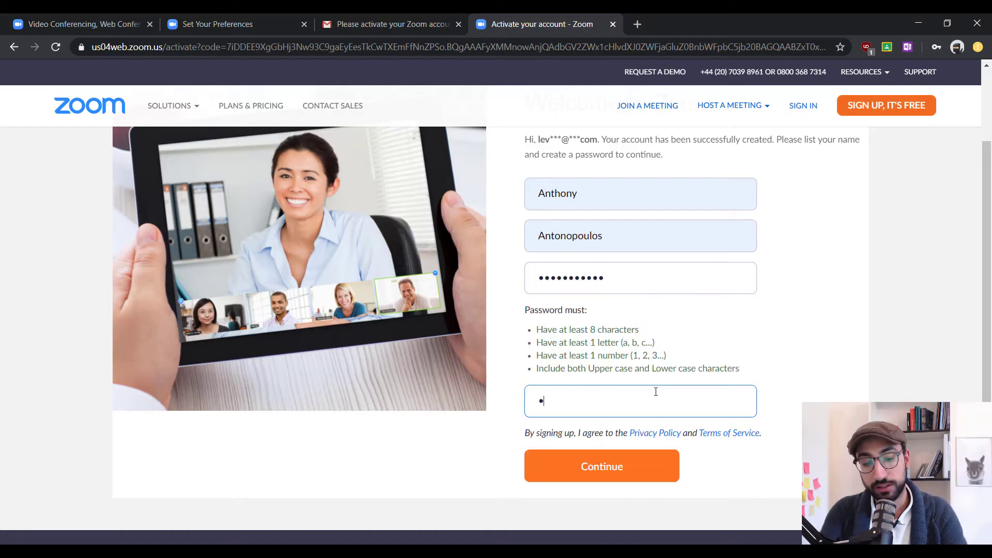
pyautogui.write('**********')
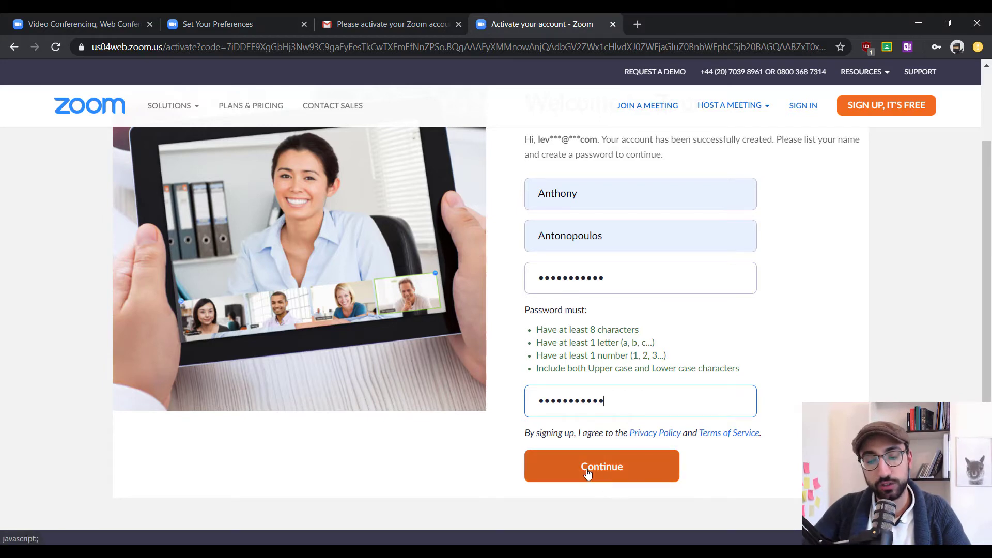
pyautogui.click(555, 477)
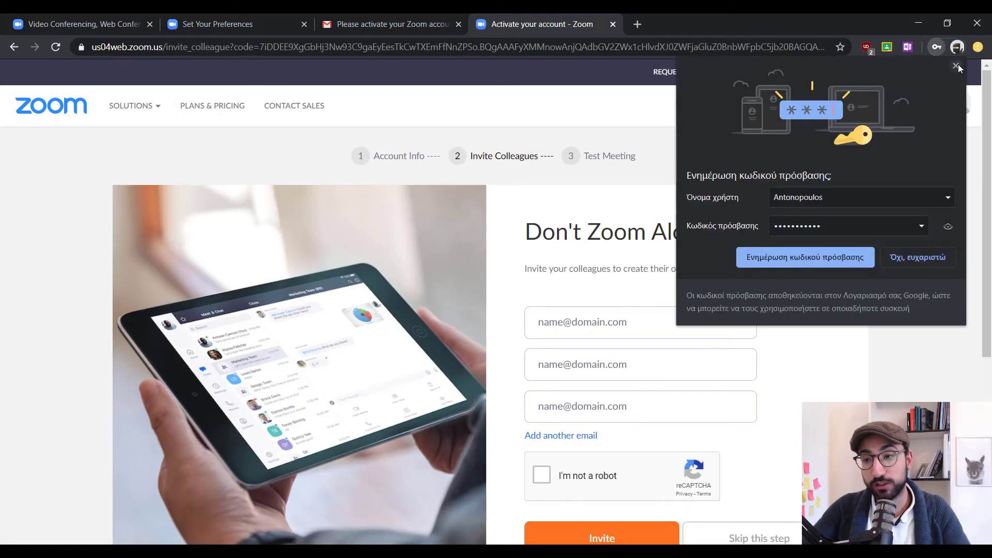
# Dismiss Chrome's save-password offer and skip inviting colleagues
pyautogui.click(959, 64)
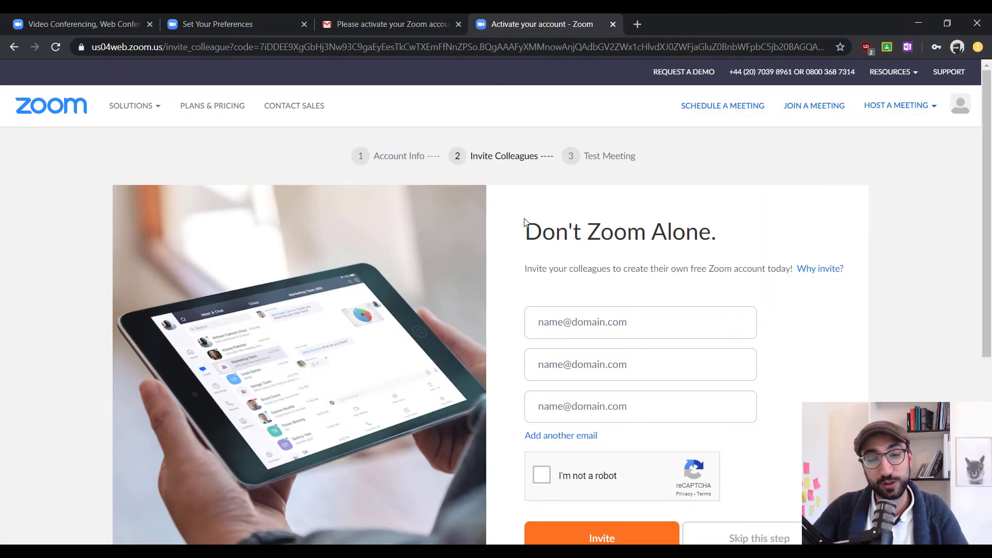
pyautogui.scroll(-1, 516, 224)
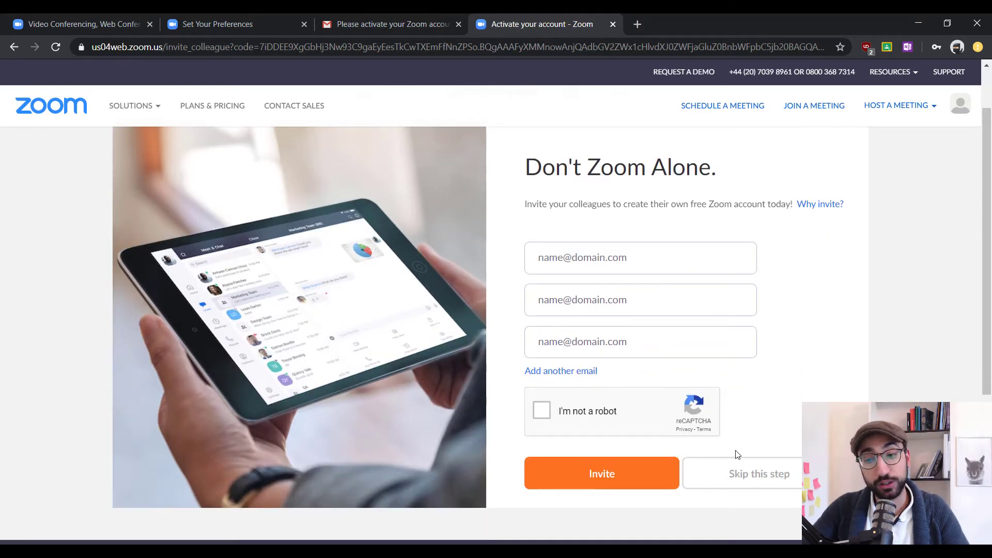
pyautogui.click(717, 477)
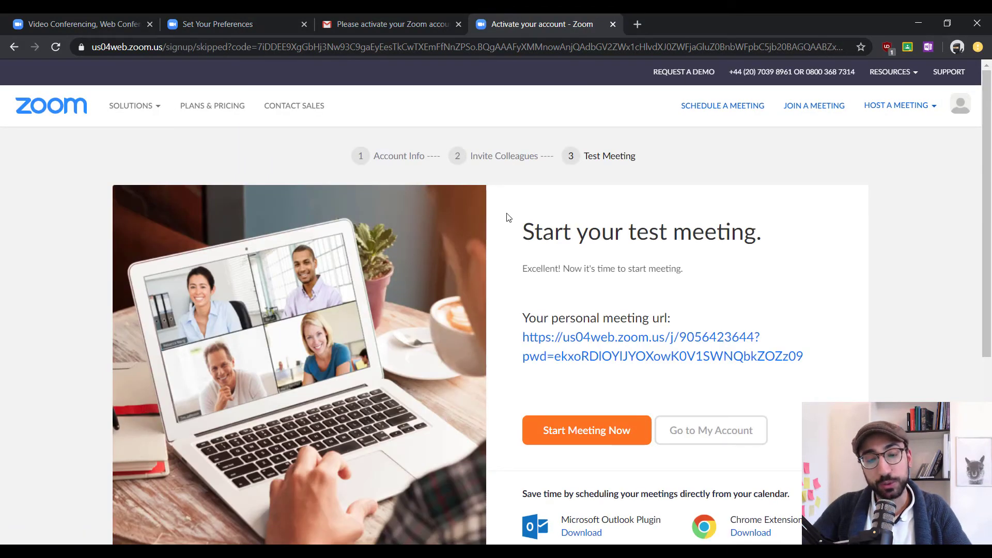
pyautogui.scroll(-1, 509, 217)
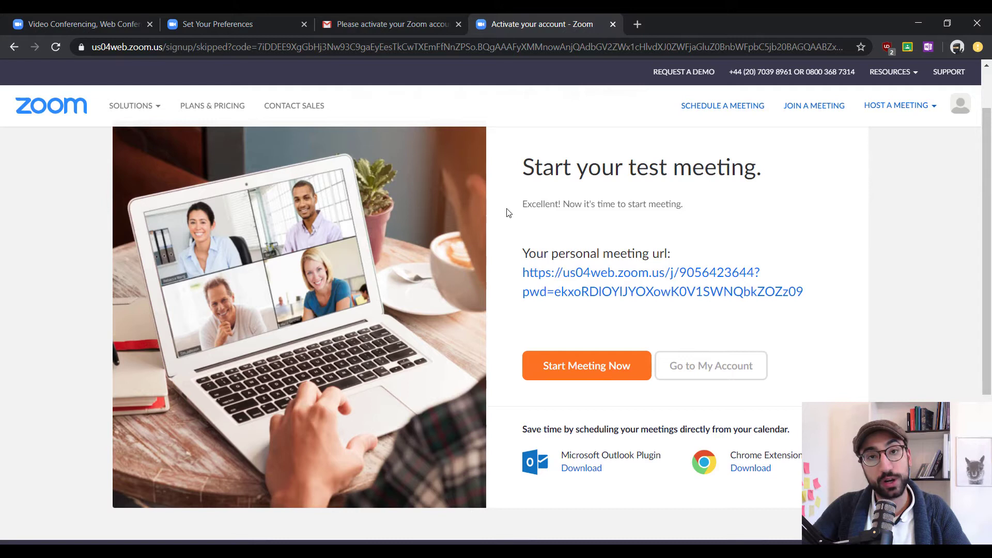
pyautogui.scroll(1, 507, 212)
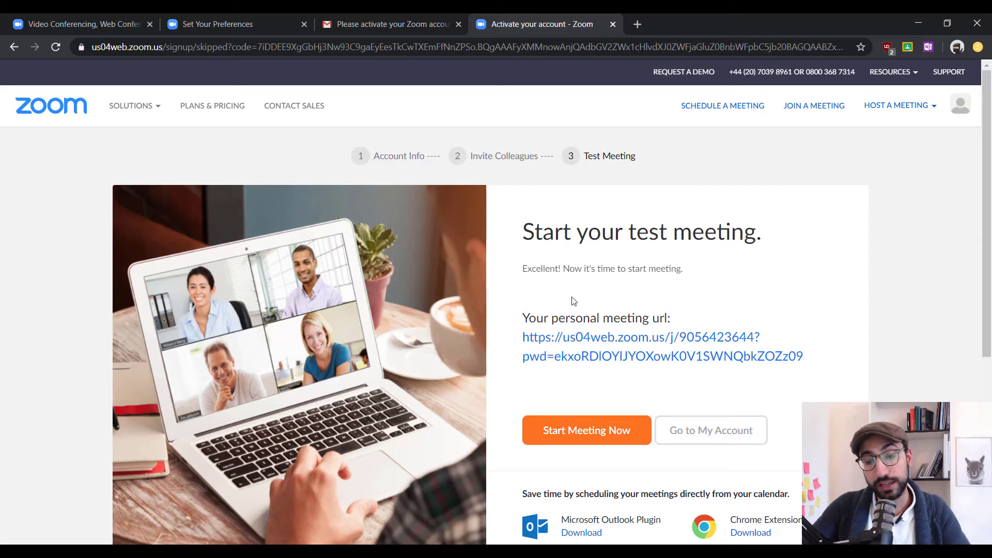
# Start the test meeting and run the downloaded Zoom installer
pyautogui.click(587, 444)
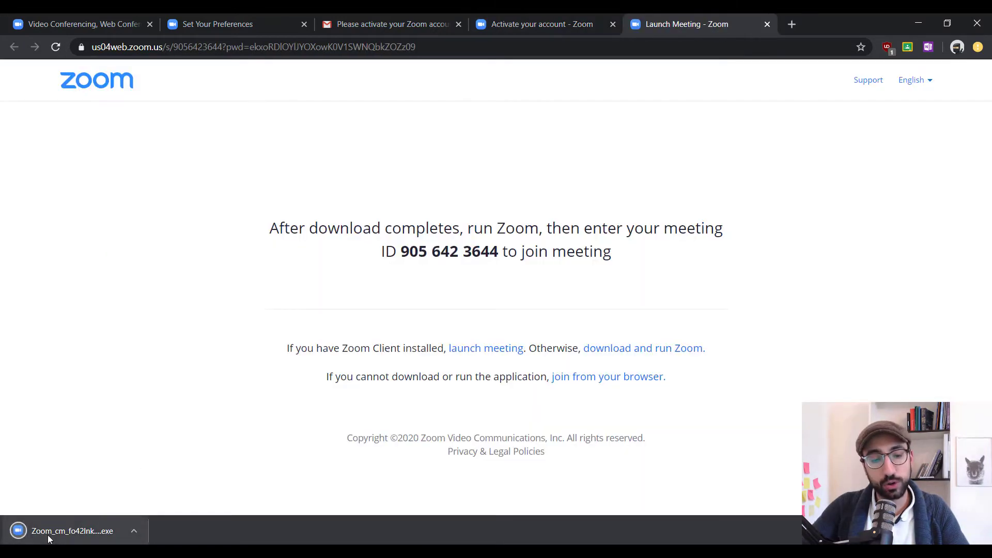
pyautogui.click(47, 535)
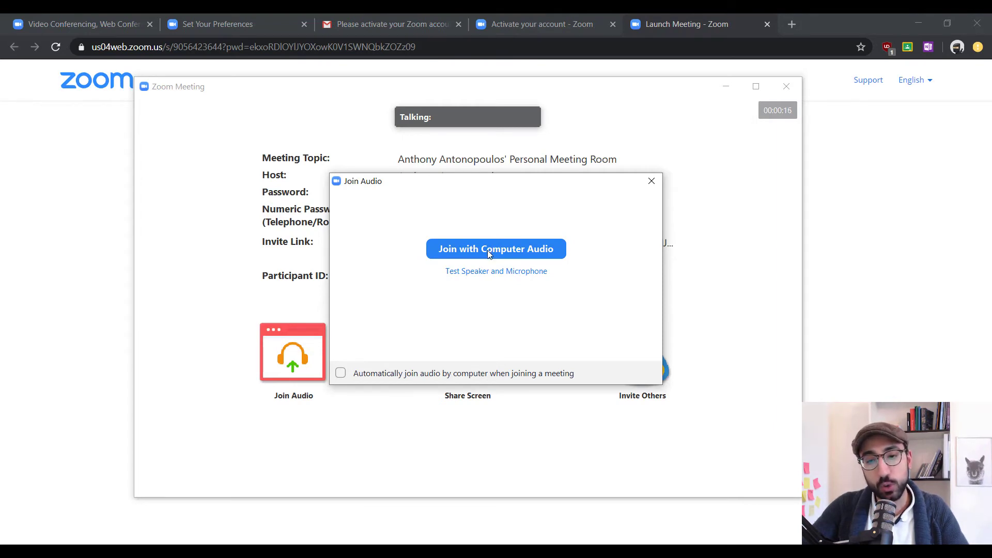
# Join the test meeting with computer audio, then end it for all
pyautogui.click(489, 252)
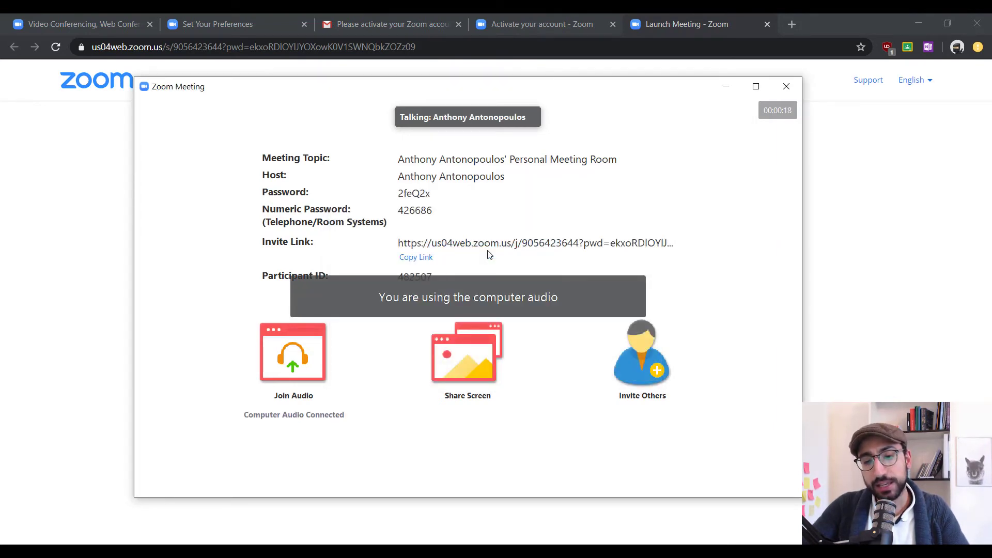
pyautogui.moveTo(528, 319)
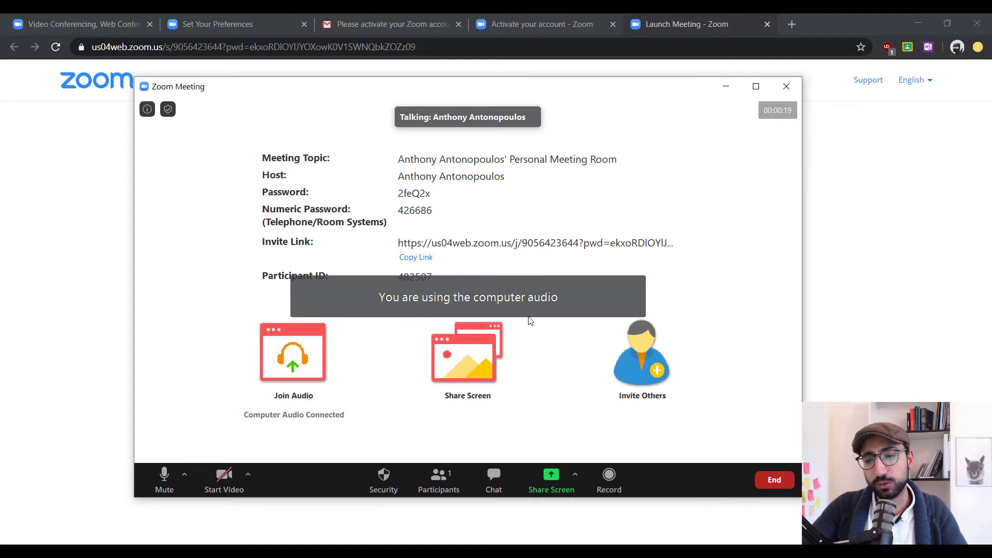
pyautogui.click(774, 481)
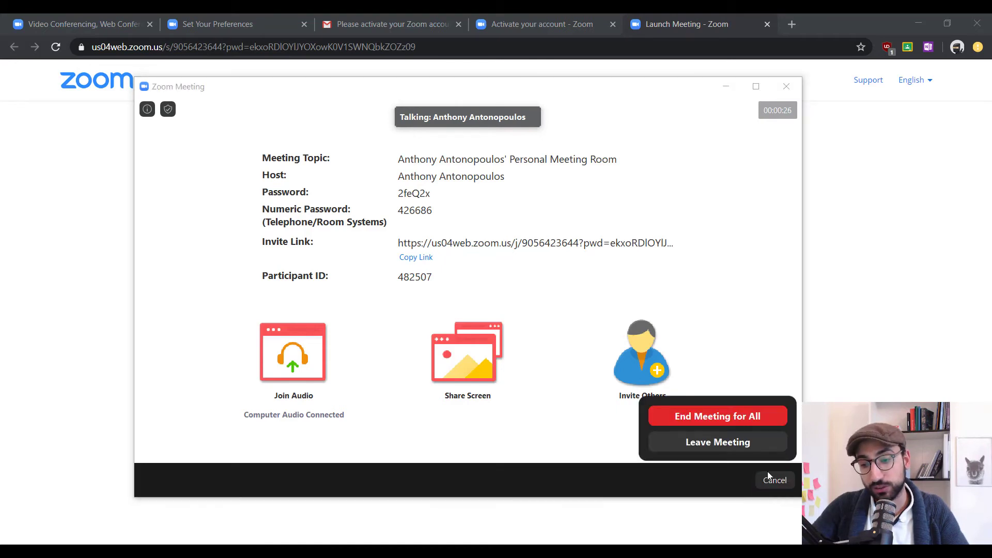
pyautogui.click(734, 419)
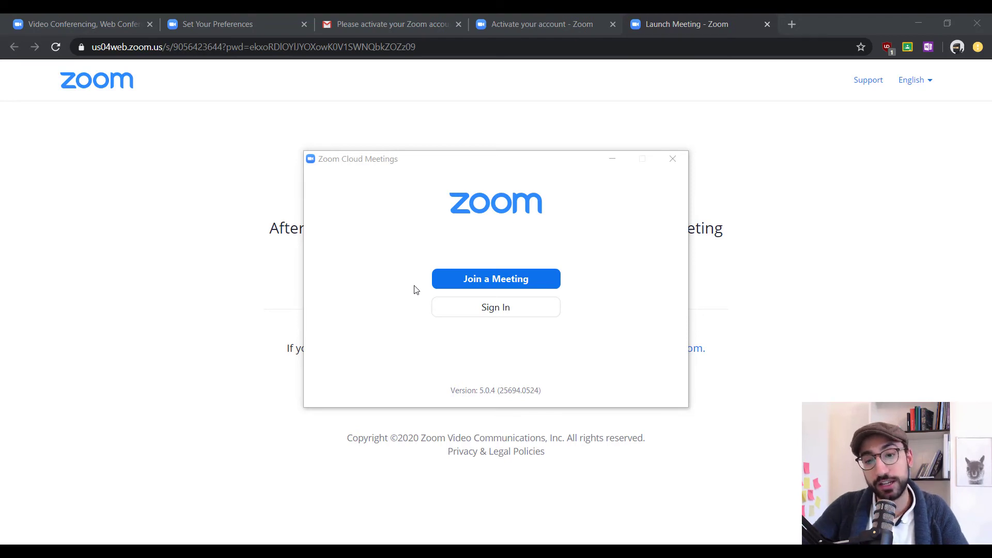
# Sign in with the account's Gmail address and password, then start a new meeting
pyautogui.click(461, 315)
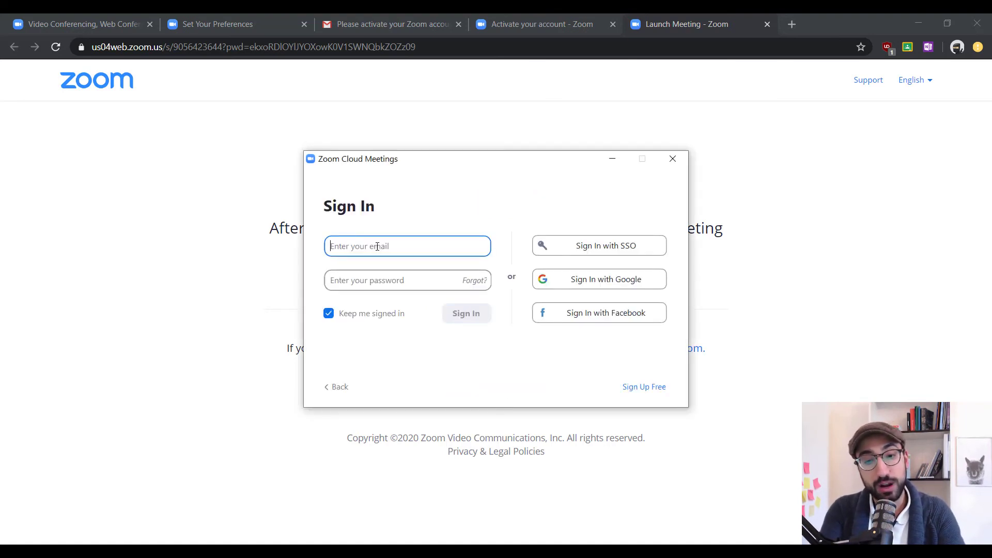
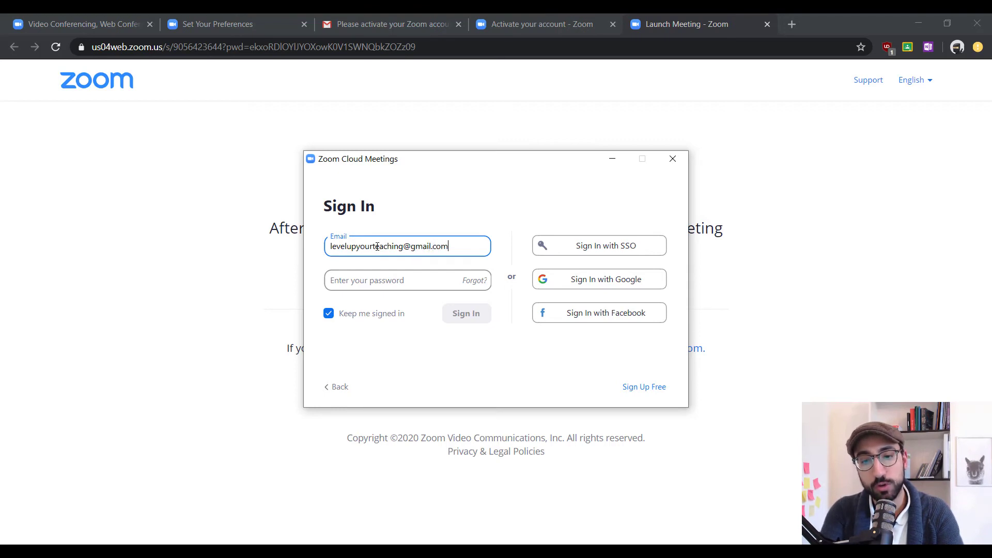
pyautogui.press('Tab')
pyautogui.write('*******')
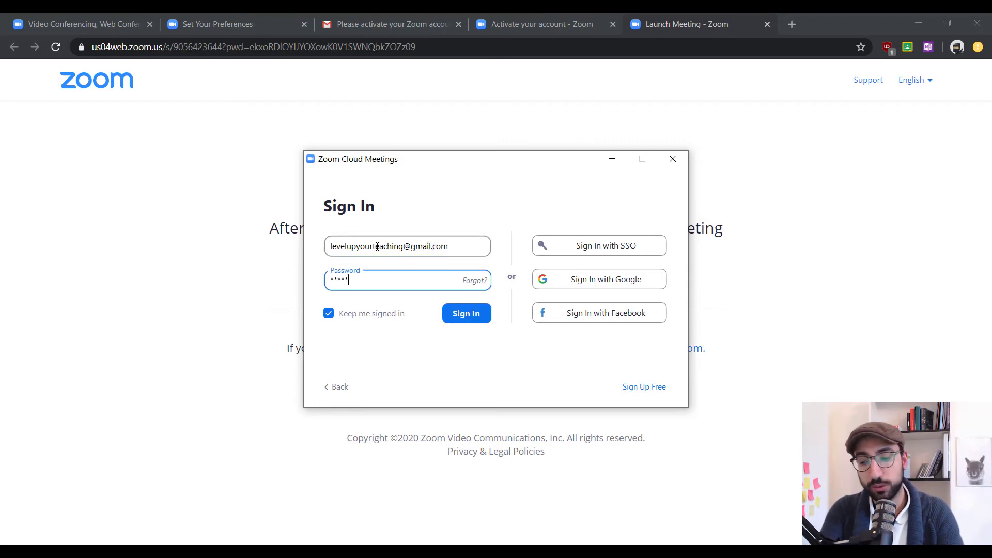
pyautogui.write('****')
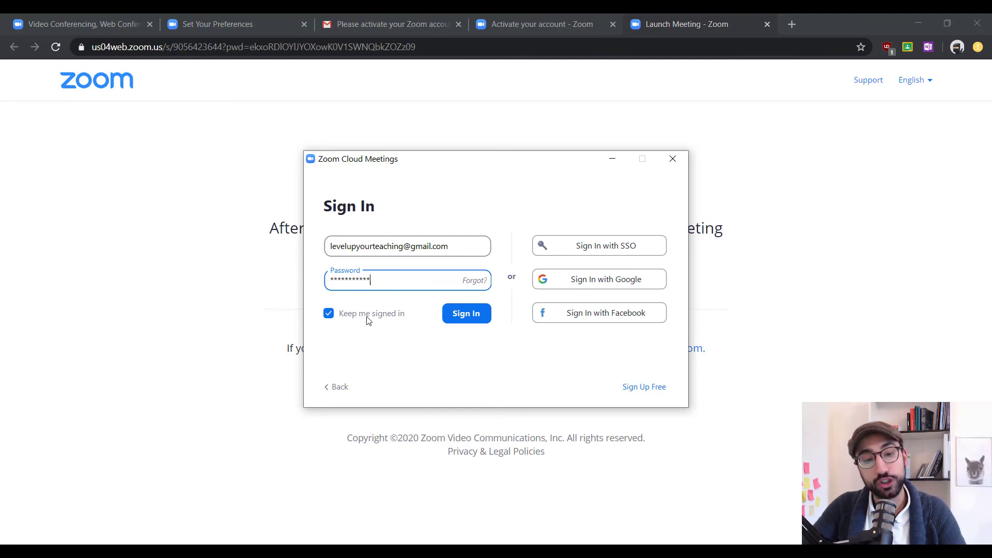
pyautogui.click(480, 315)
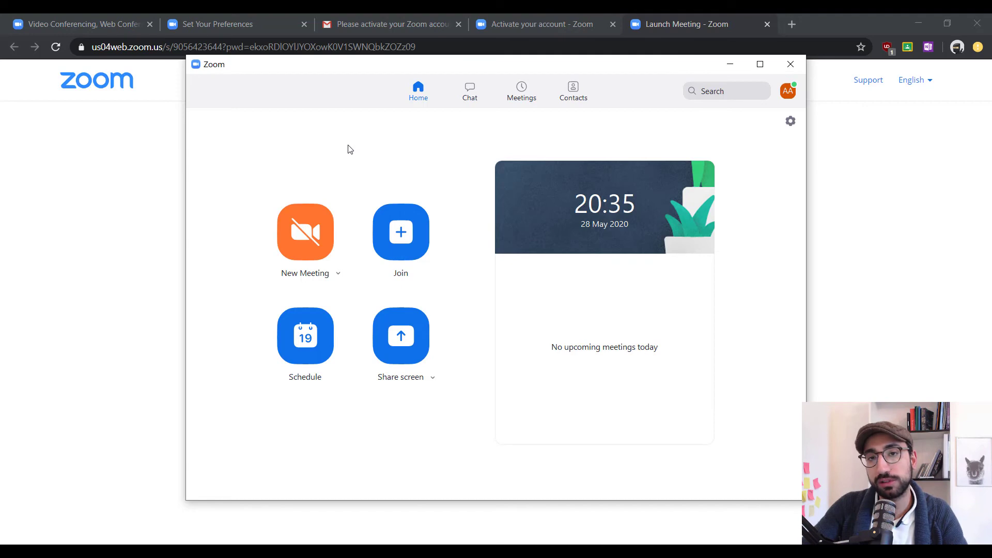
pyautogui.click(306, 239)
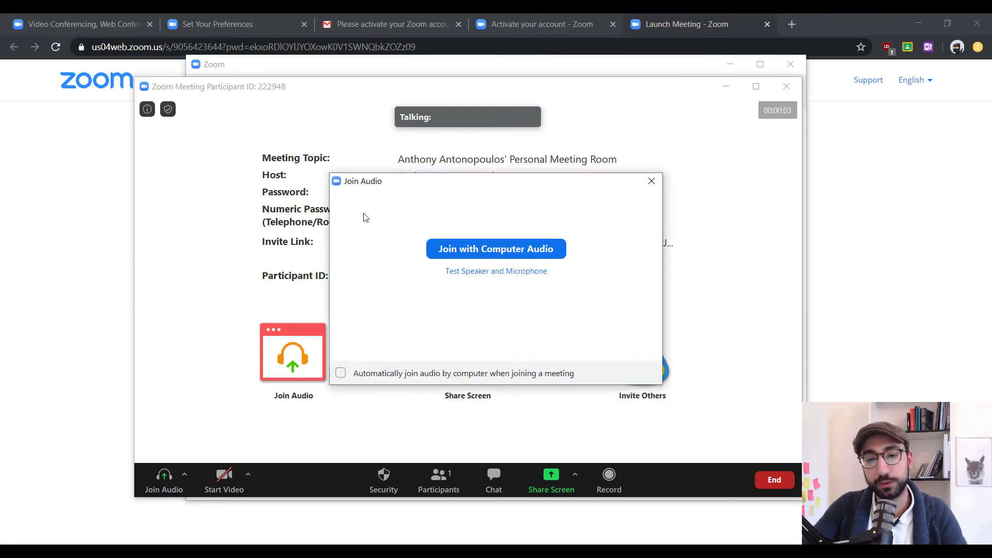
# Join the new personal-meeting-room meeting using computer audio
pyautogui.click(454, 250)
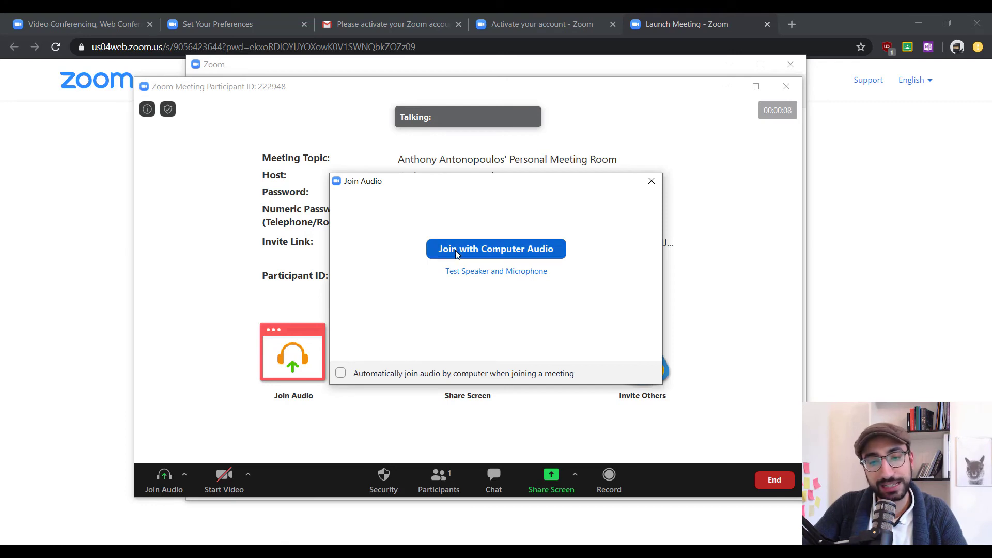